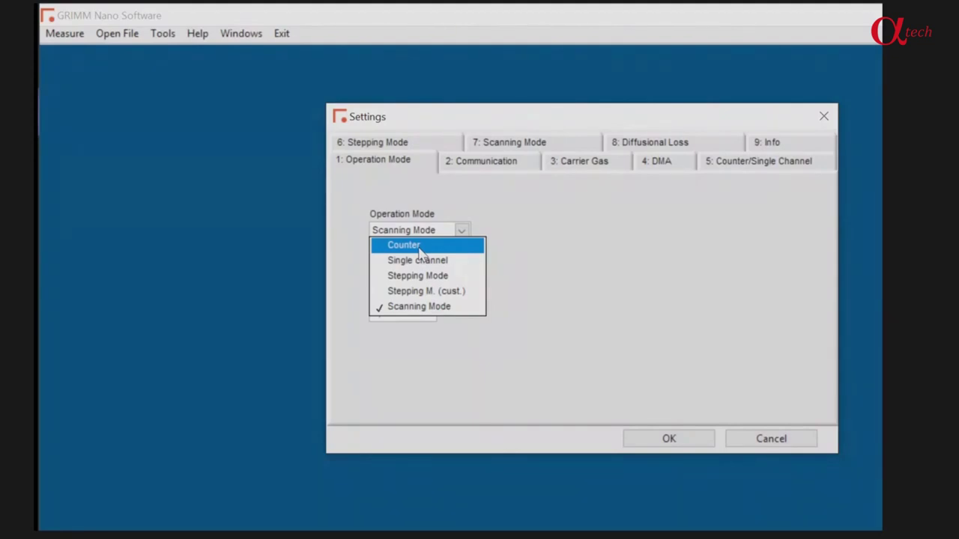
- Choose Scanning Mode as the operation mode in the settings
left_click(490, 211)
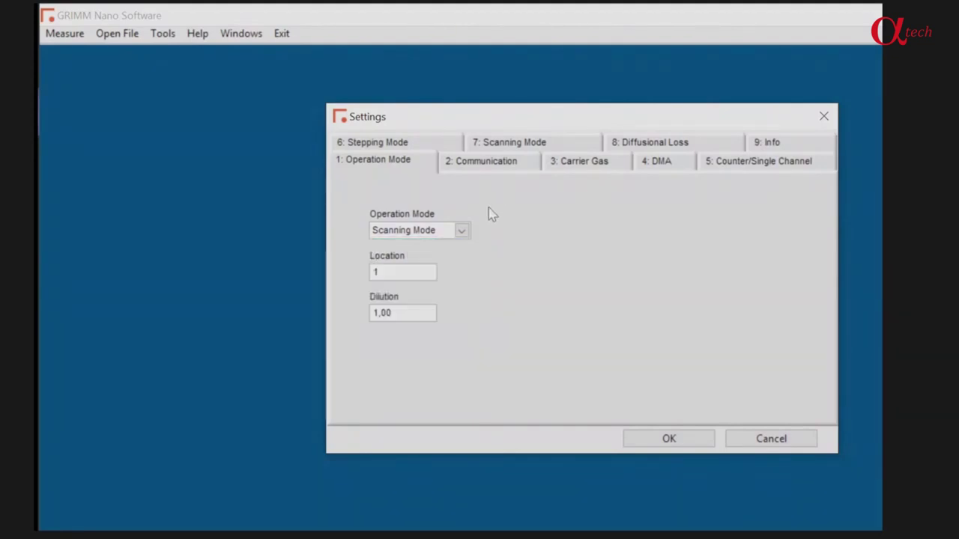
left_click(461, 230)
left_click(446, 300)
left_click(408, 271)
- Toggle the option to create a new file per day in the communication settings
left_click(484, 171)
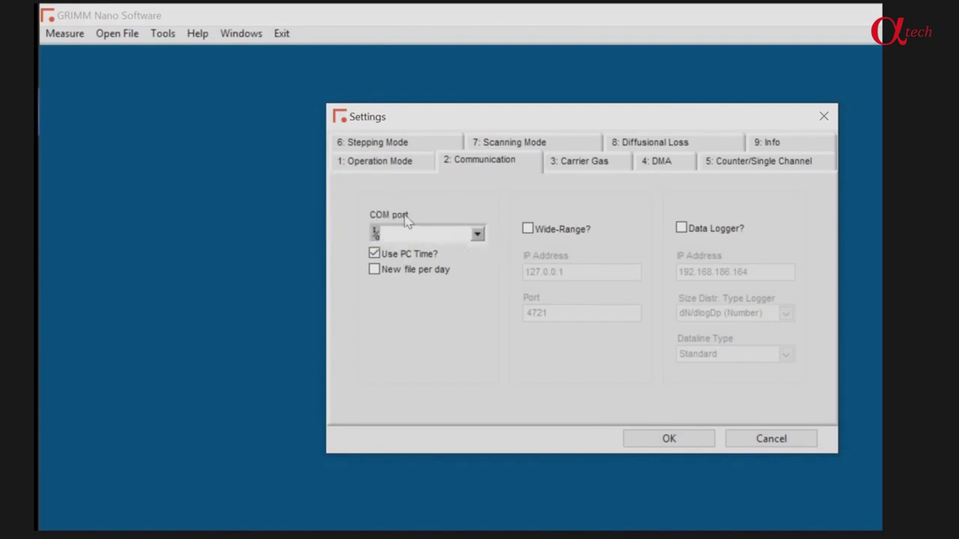
left_click(373, 270)
- Review the carrier gas settings and the available DMA type, sheath air and sample air choices
left_click(597, 167)
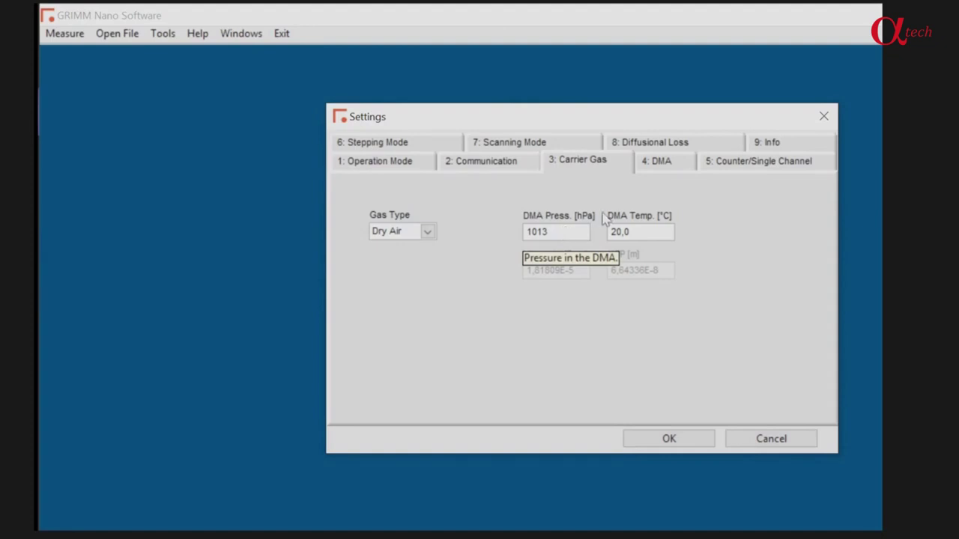
left_click(666, 166)
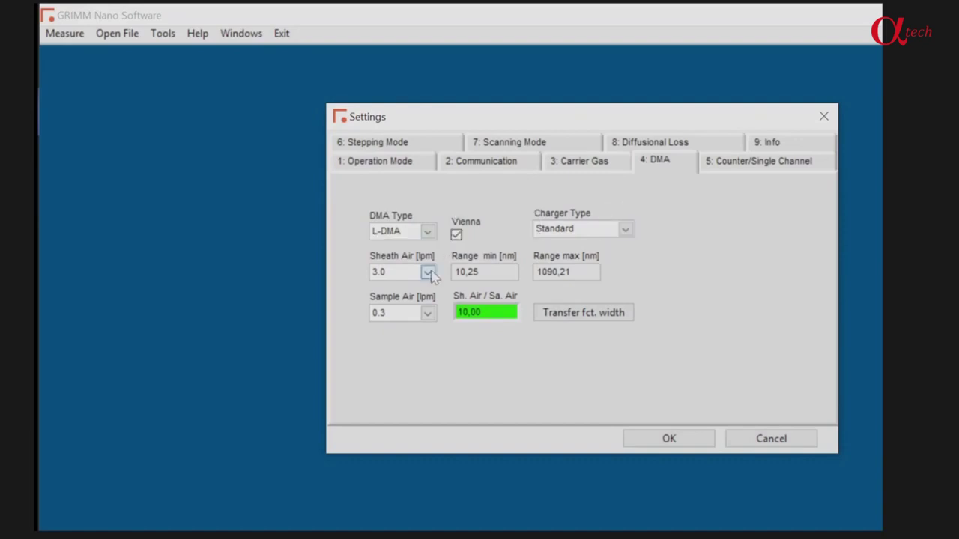
left_click(427, 232)
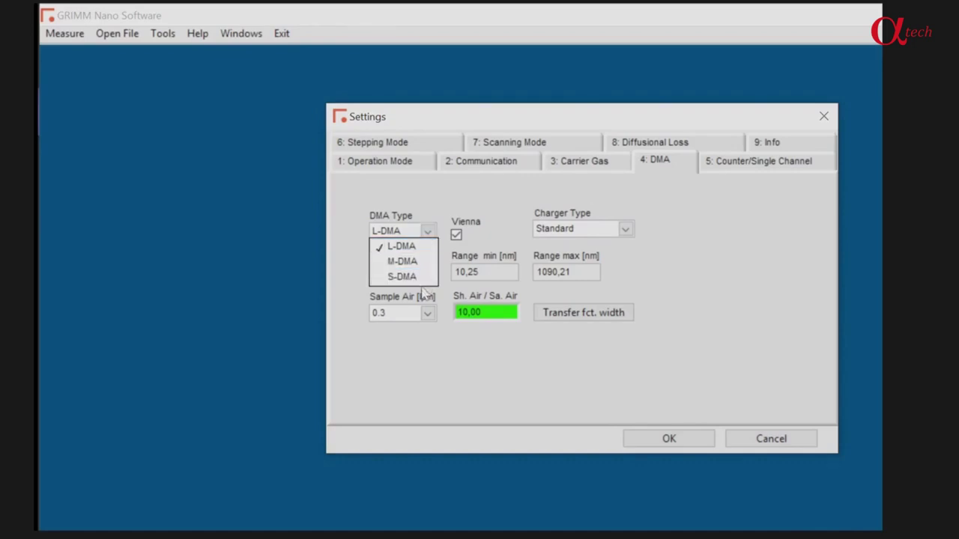
left_click(427, 246)
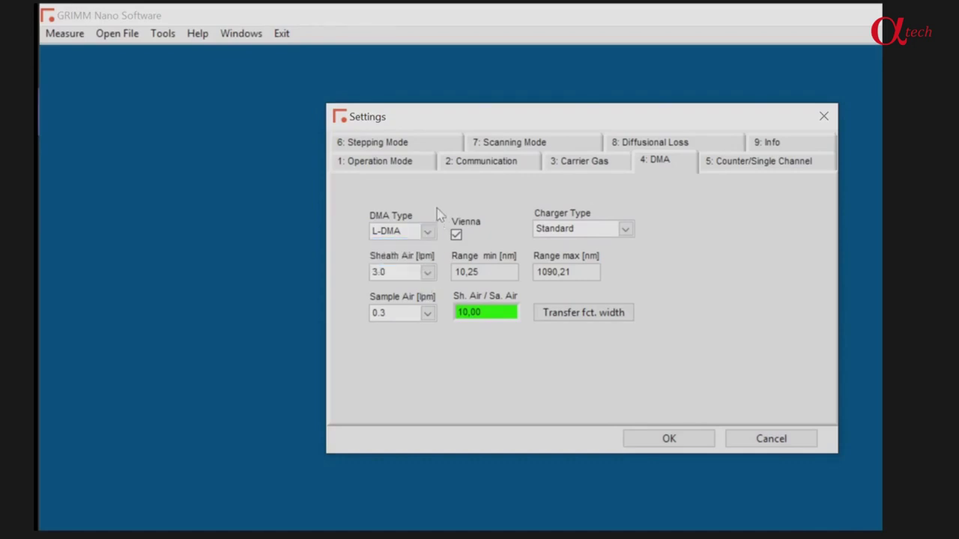
left_click(428, 273)
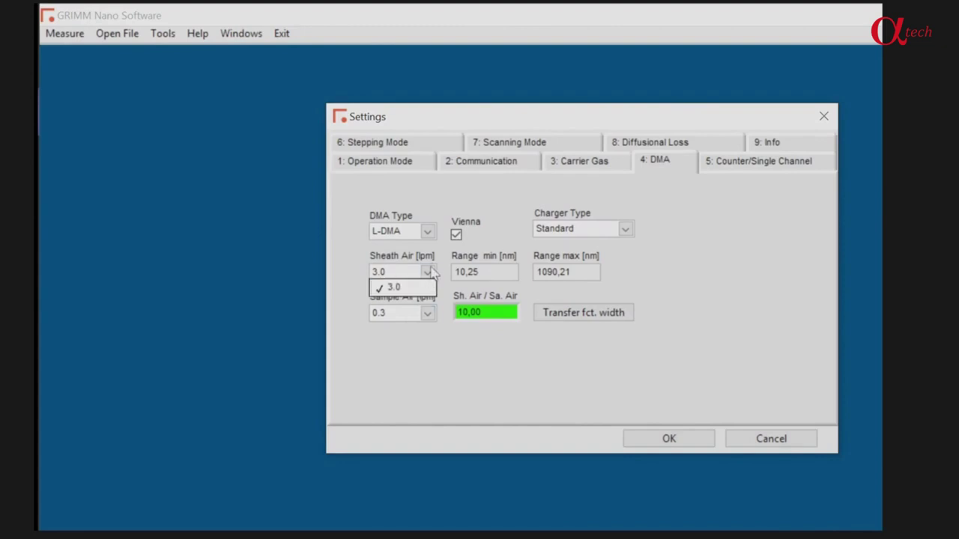
left_click(428, 272)
left_click(428, 313)
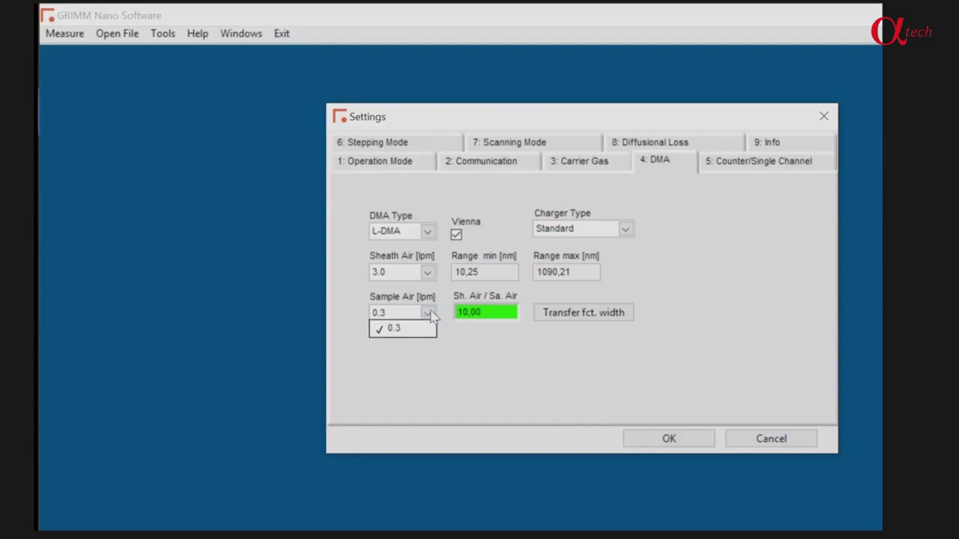
left_click(428, 315)
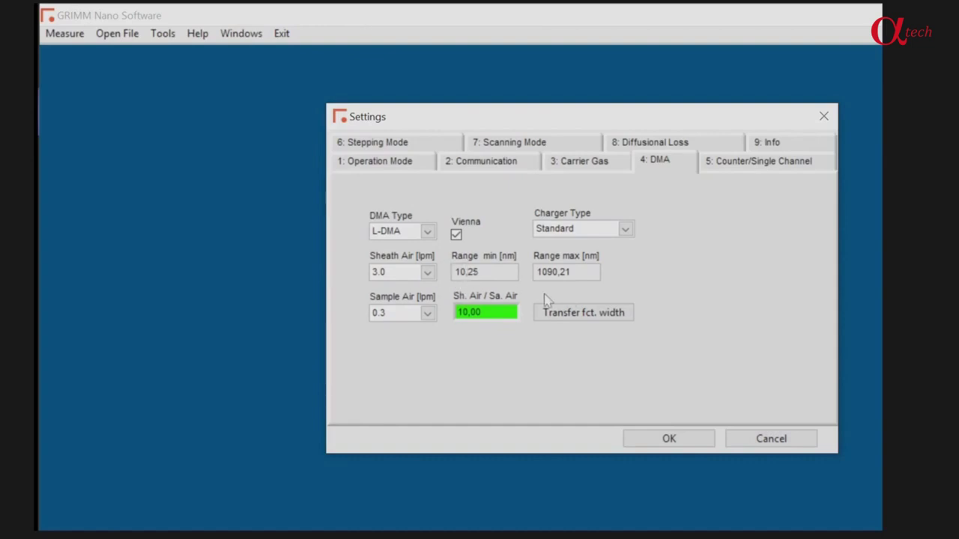
- Review the Counter/Single Channel settings and the Stepping Mode channel settings
left_click(757, 169)
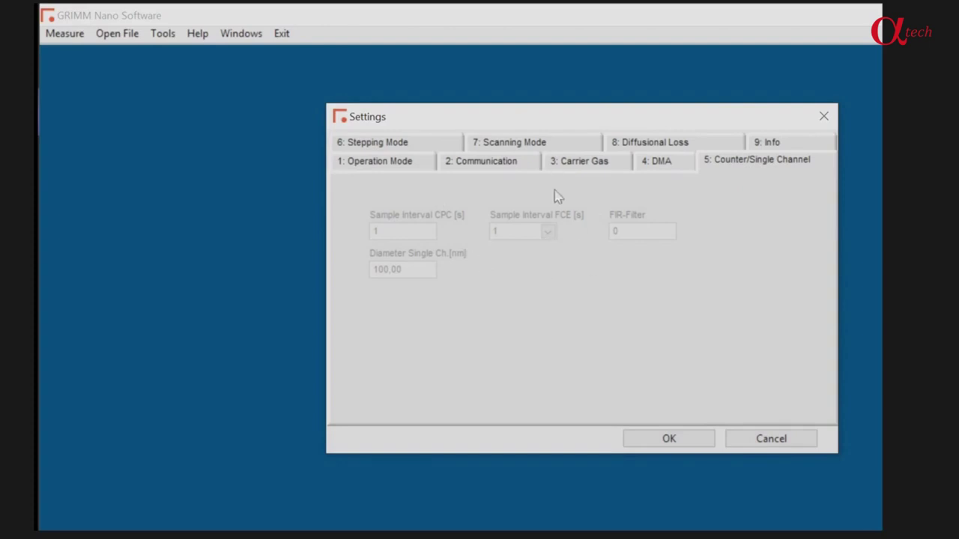
right_click(541, 236)
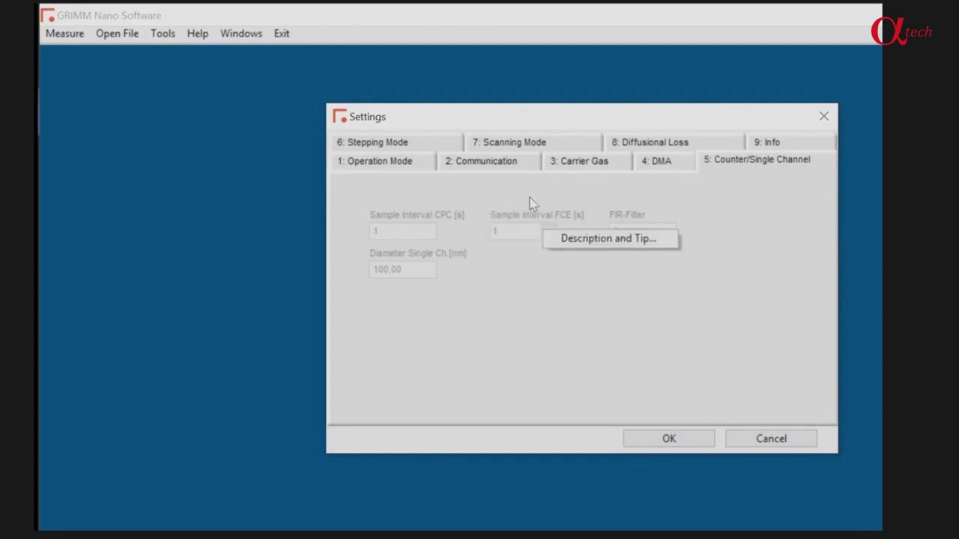
left_click(529, 206)
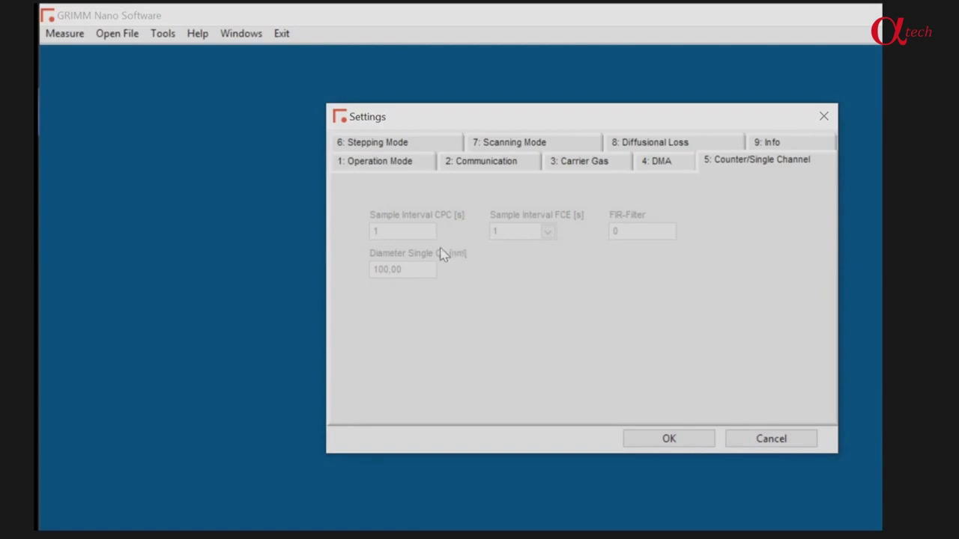
left_click(413, 144)
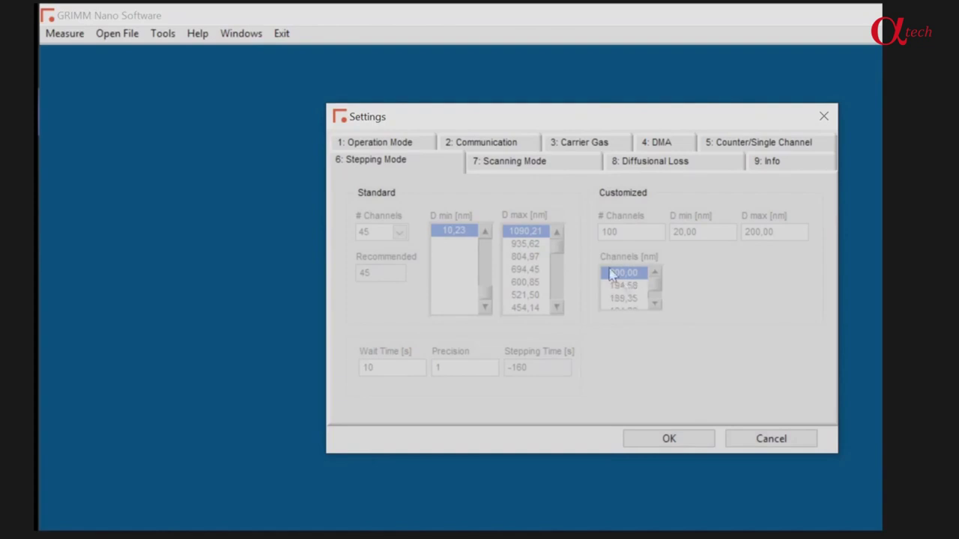
- Set the Scanning Mode size range to a minimum of 10,25 nm and the upper limit of 1090,21 nm
left_click(548, 169)
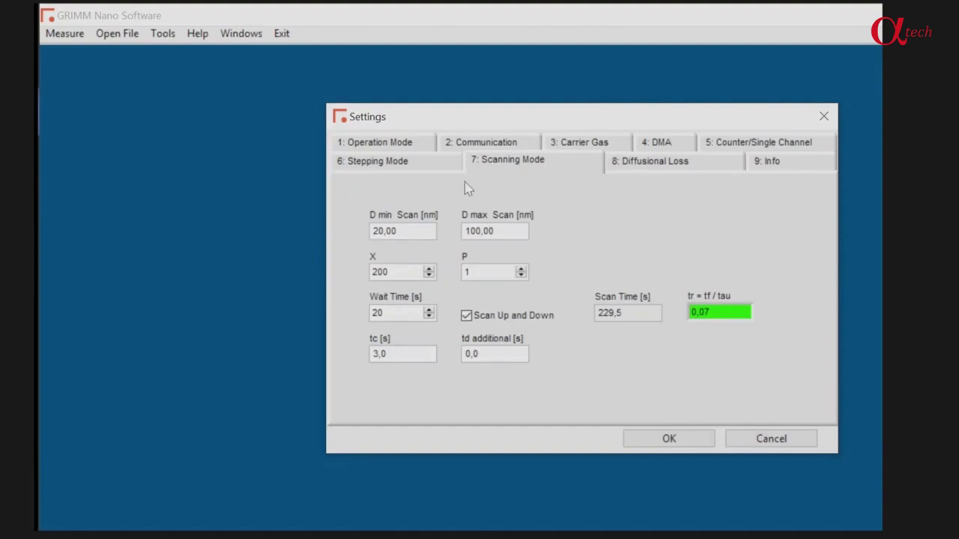
left_click(392, 230)
left_click_drag(425, 230, 346, 226)
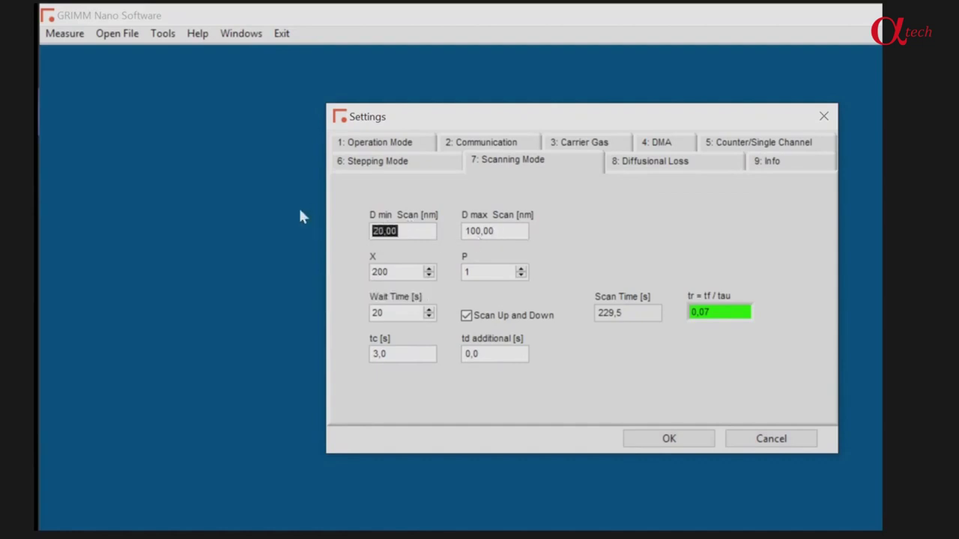
type("10,25")
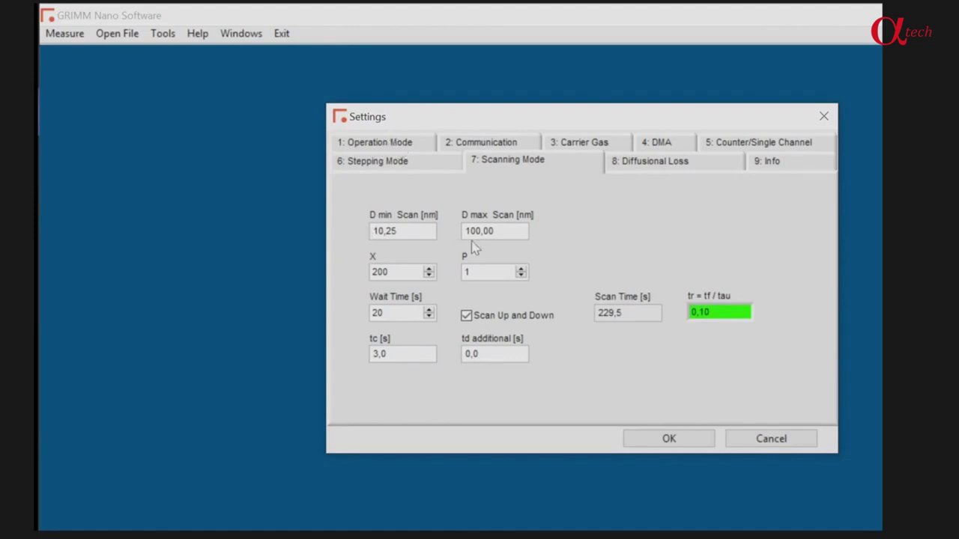
left_click_drag(511, 232, 432, 217)
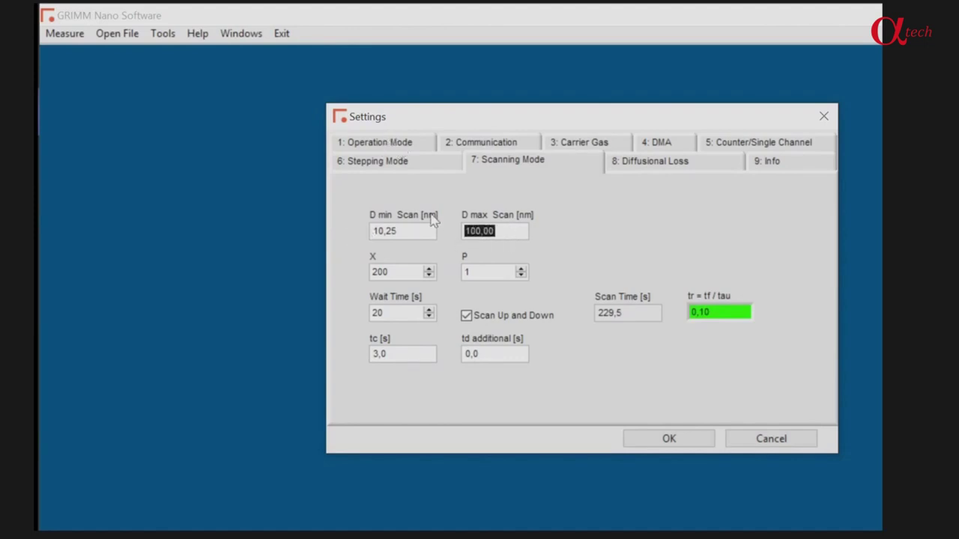
key("BackSpace")
type("120")
type("0")
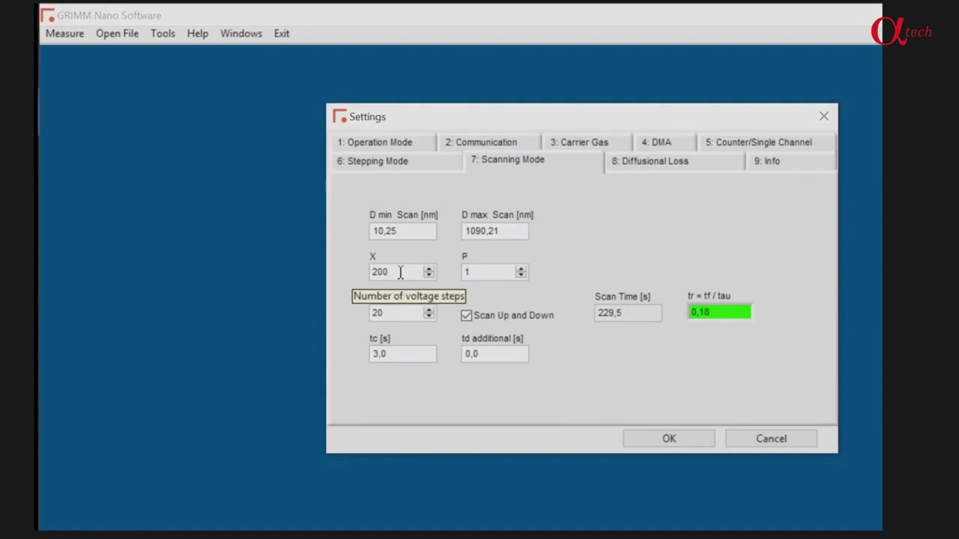
- Examine the P, tc and additional td delay parameters of the Scanning Mode settings
left_click(492, 270)
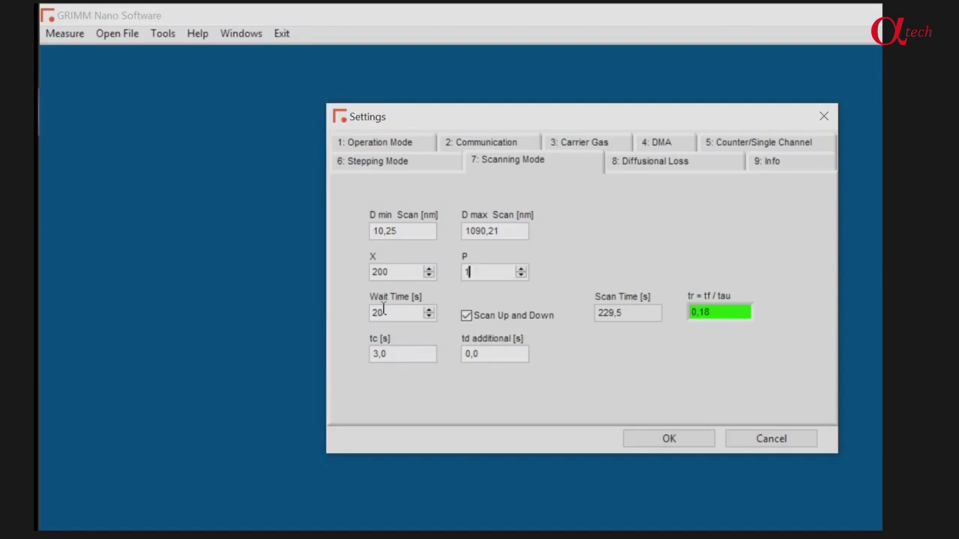
left_click(411, 354)
mouse_move(495, 354)
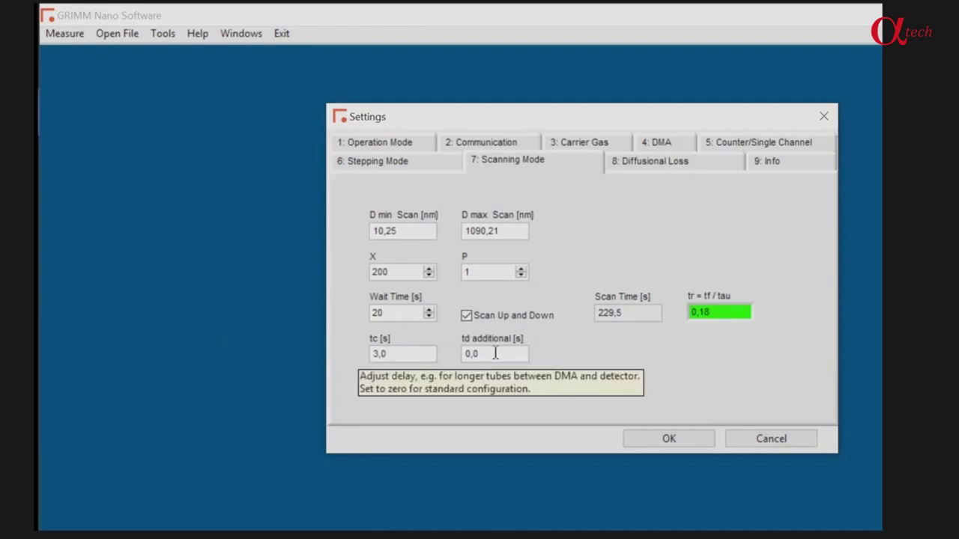
left_click(494, 354)
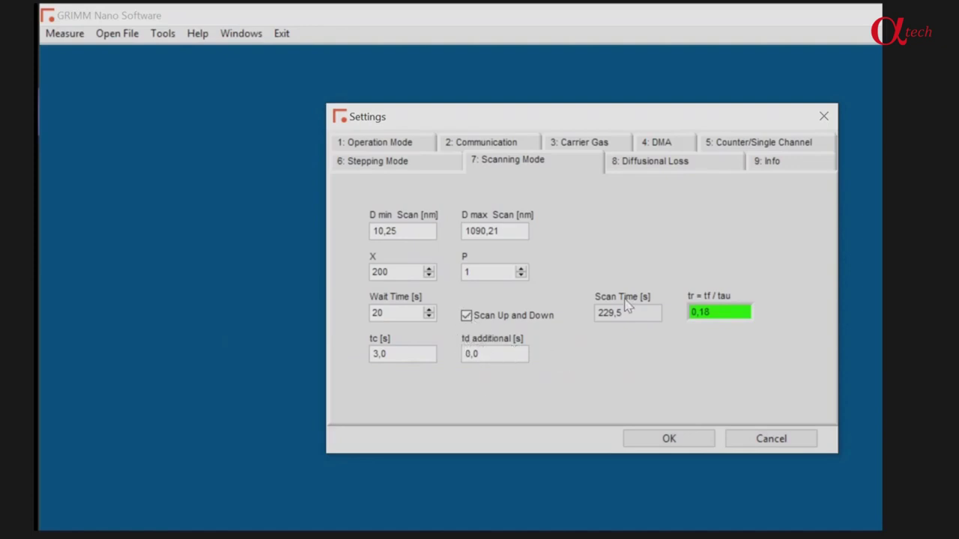
- Check the effective lengths for diffusional loss and read through the parameter summary in the info listing
left_click(687, 171)
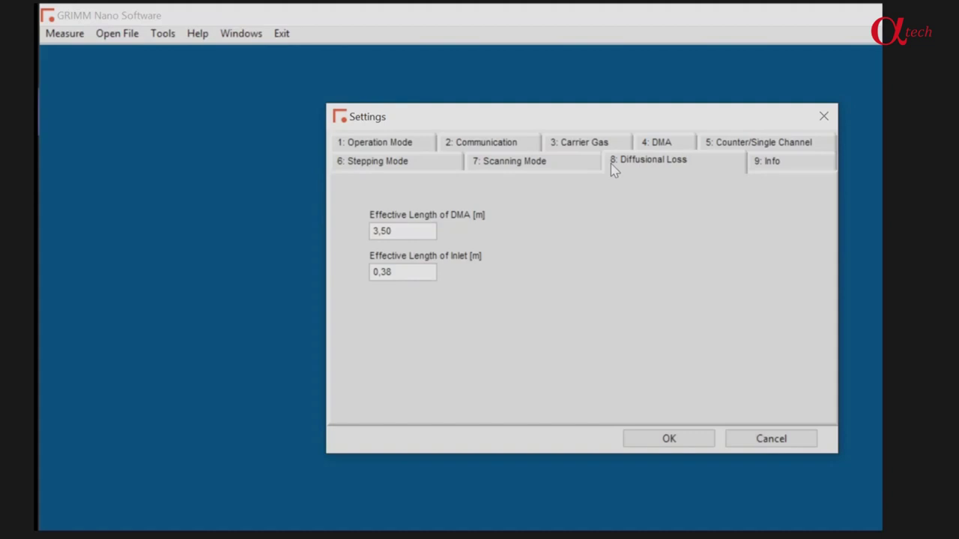
left_click(783, 164)
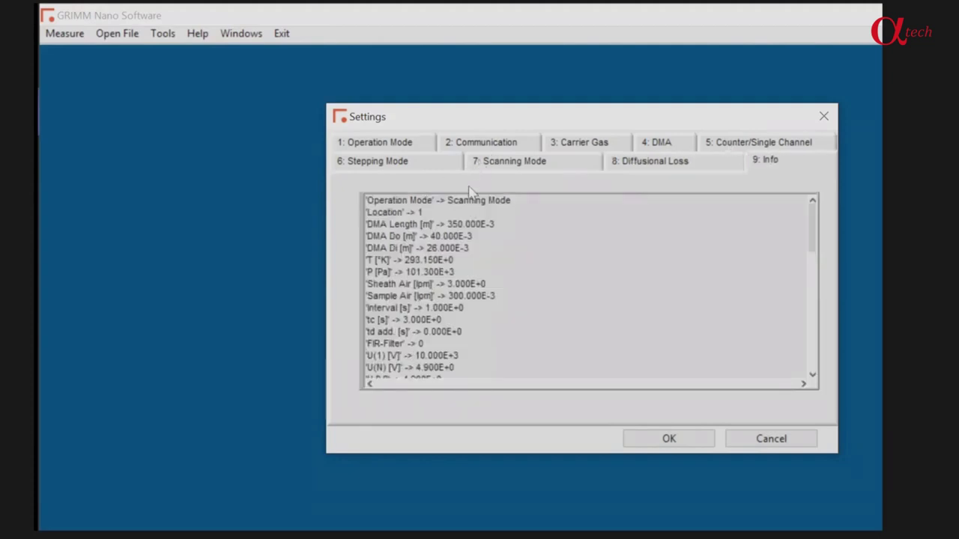
scroll(495, 217, "down", 2)
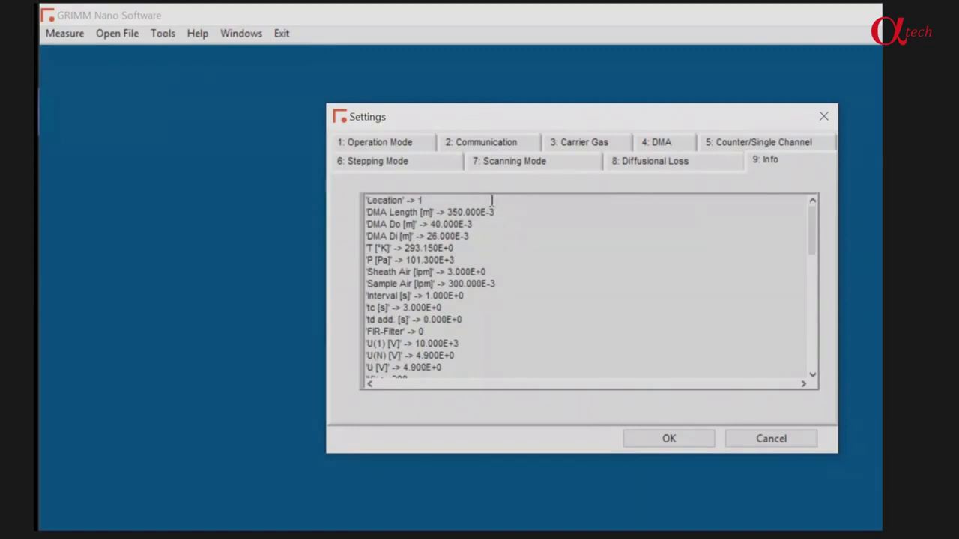
scroll(488, 233, "down", 3)
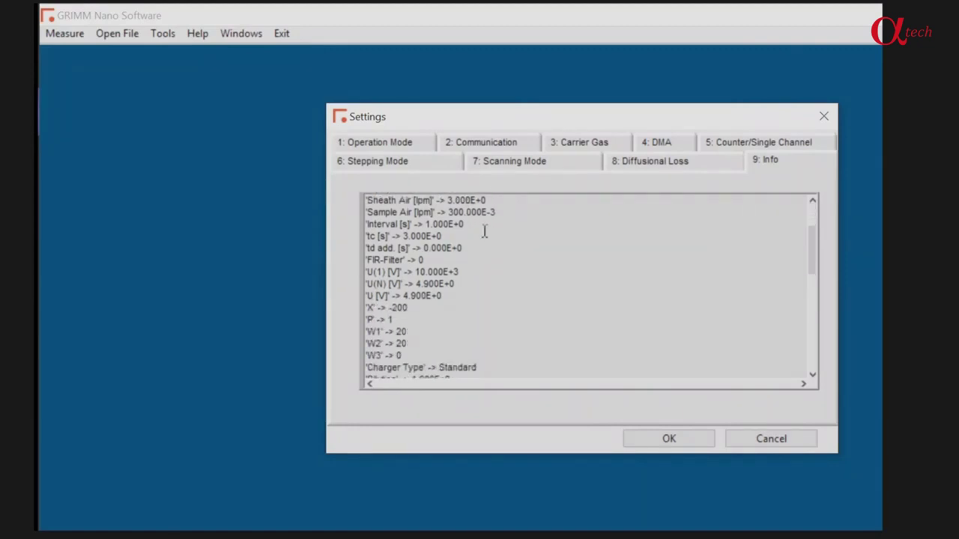
scroll(487, 217, "down", 3)
scroll(495, 215, "down", 4)
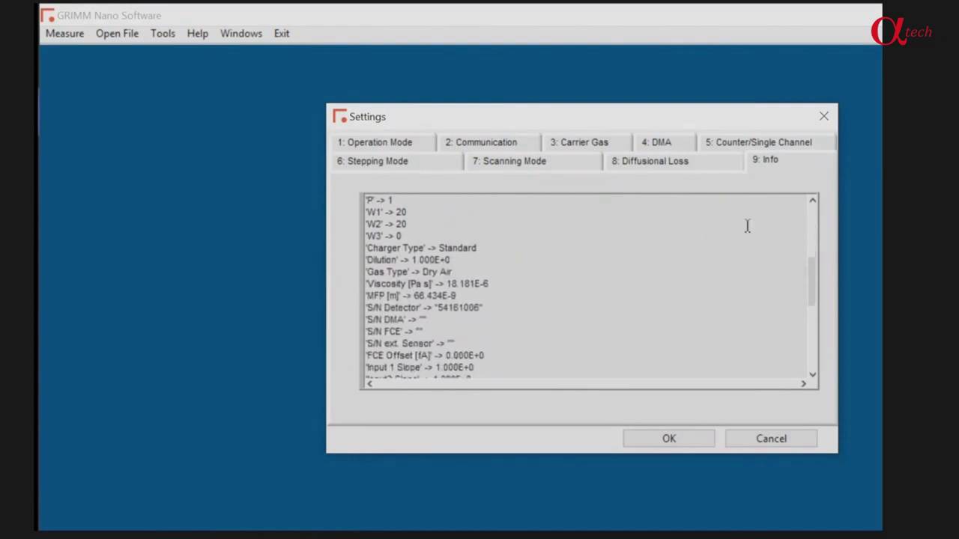